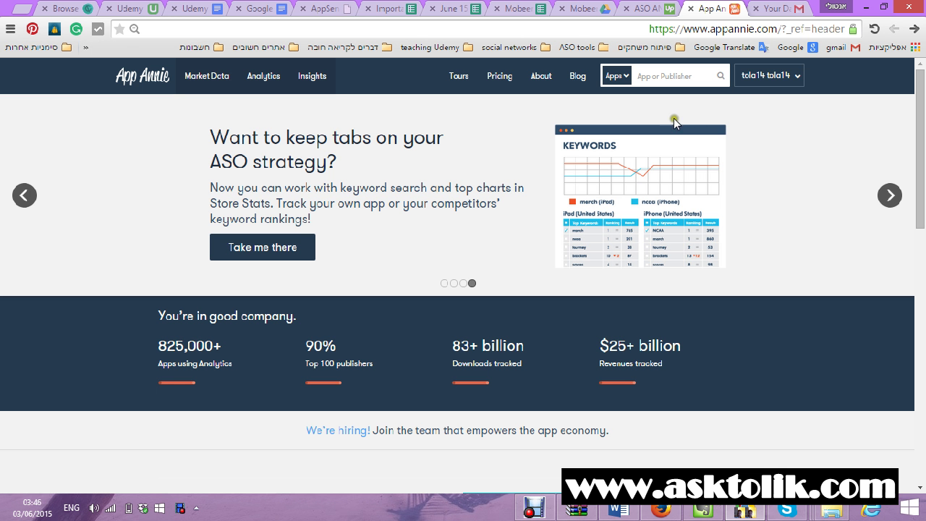
Step: Open the App Store Analytics dashboard from the Analytics menu
left_click(756, 80)
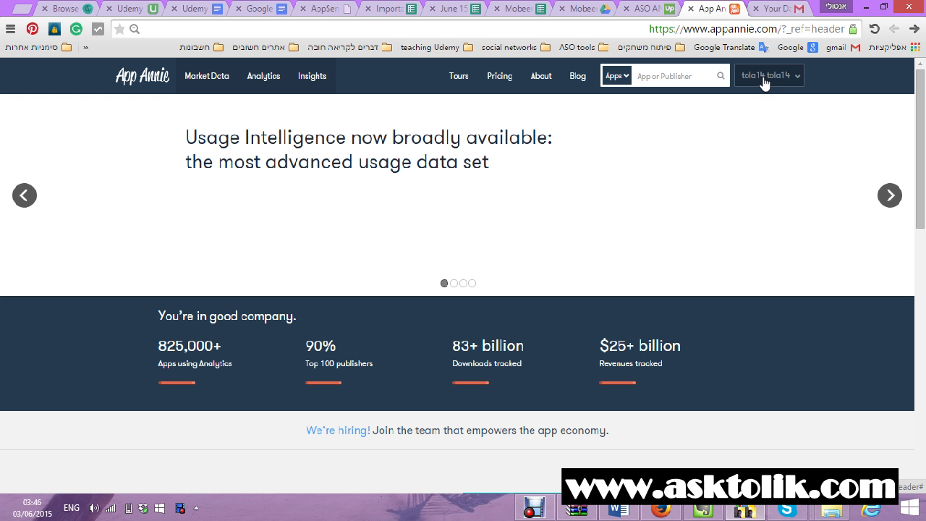
left_click(765, 82)
left_click(754, 125)
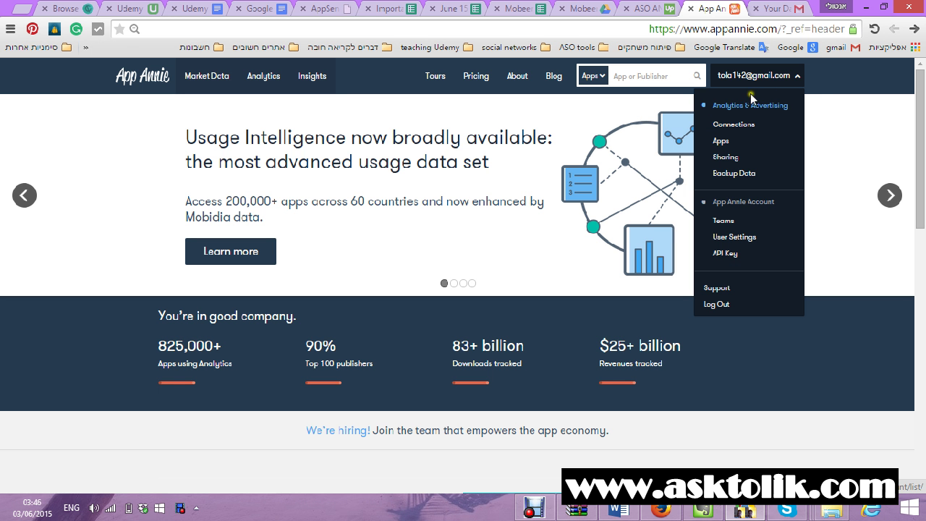
left_click(225, 86)
left_click(265, 85)
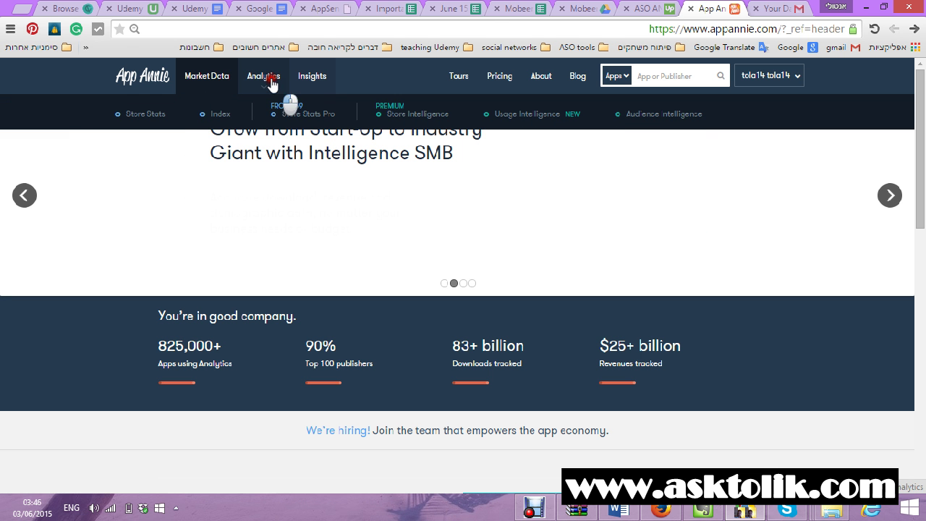
left_click(178, 116)
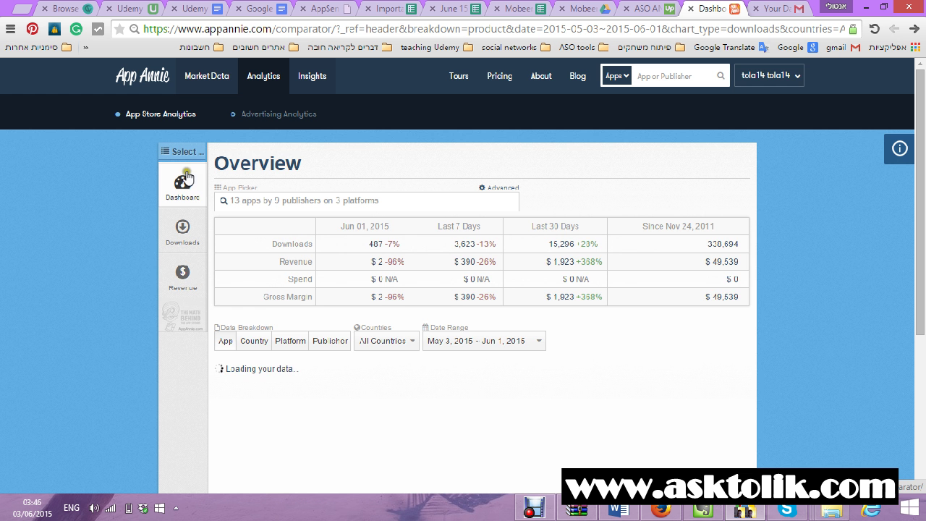
Step: Review the downloads and revenue chart and 13-app table, then go to the account apps list
scroll(175, 216, "down", 2)
left_click(182, 213)
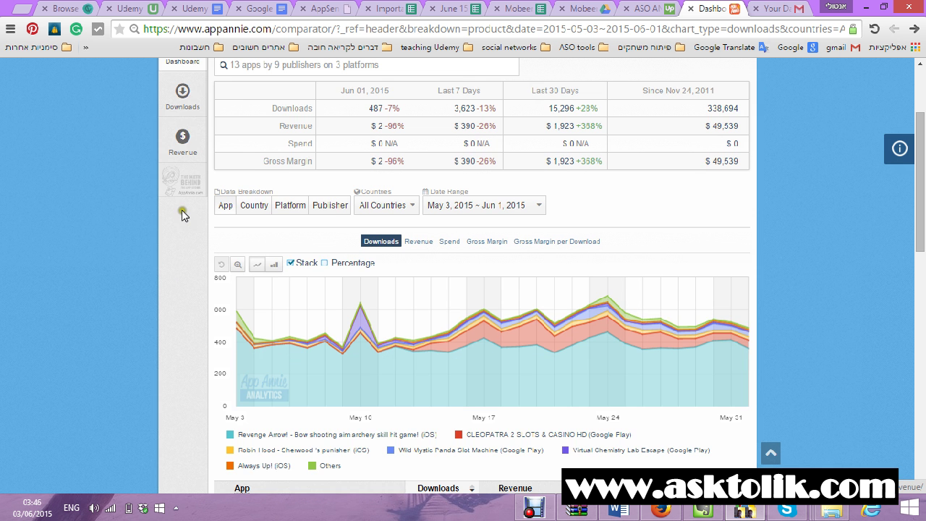
scroll(284, 269, "down", 3)
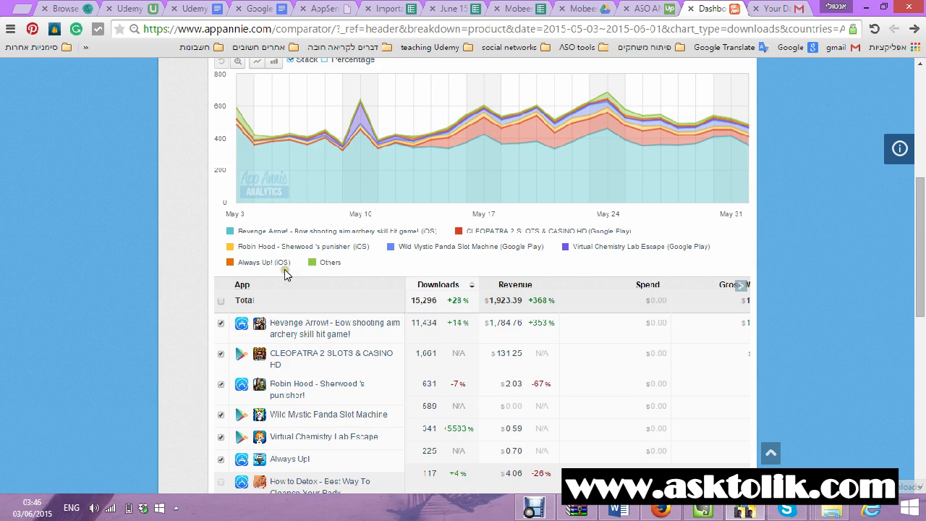
scroll(284, 269, "up", 1)
scroll(628, 197, "up", 4)
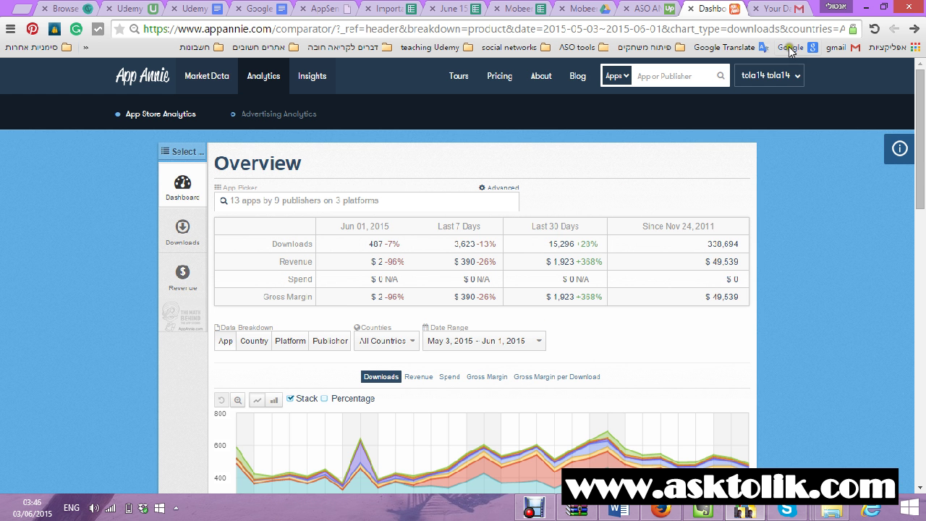
left_click(780, 76)
left_click(748, 140)
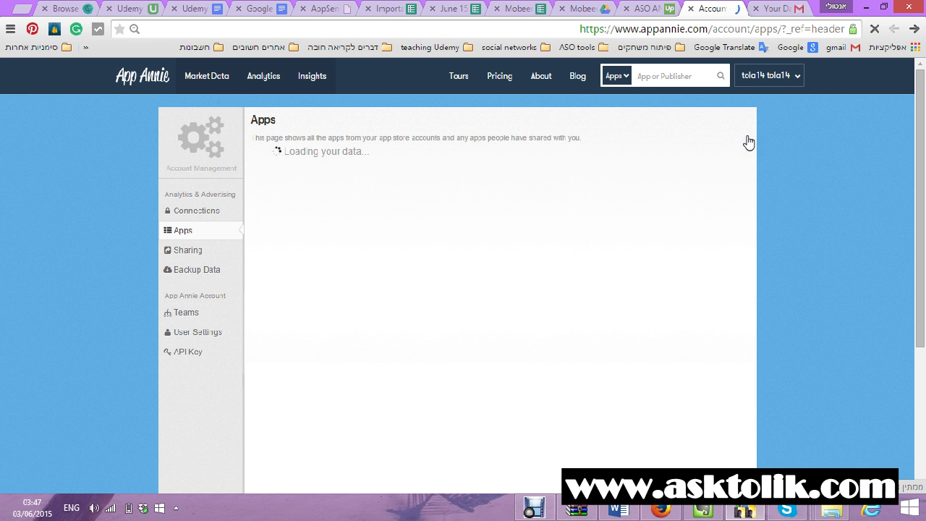
Step: Open the Account Connections page and review the existing connections
left_click(747, 137)
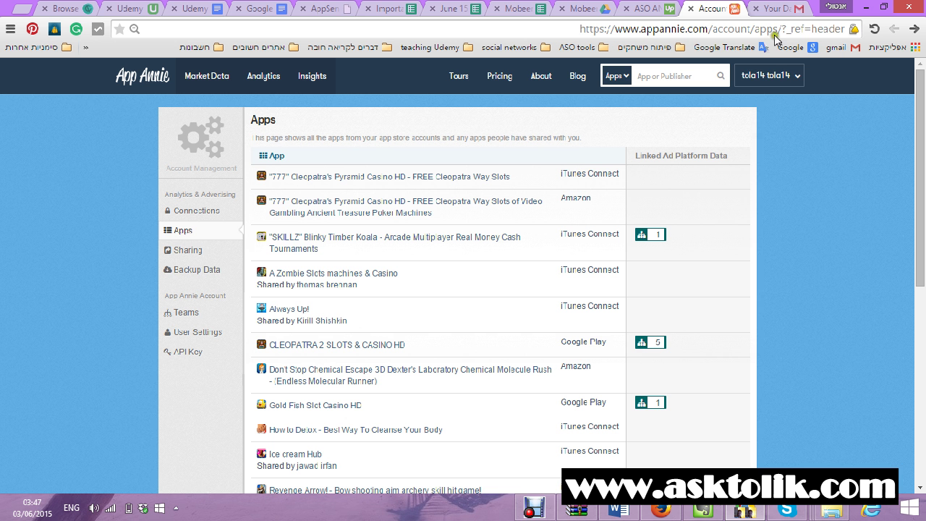
left_click(767, 77)
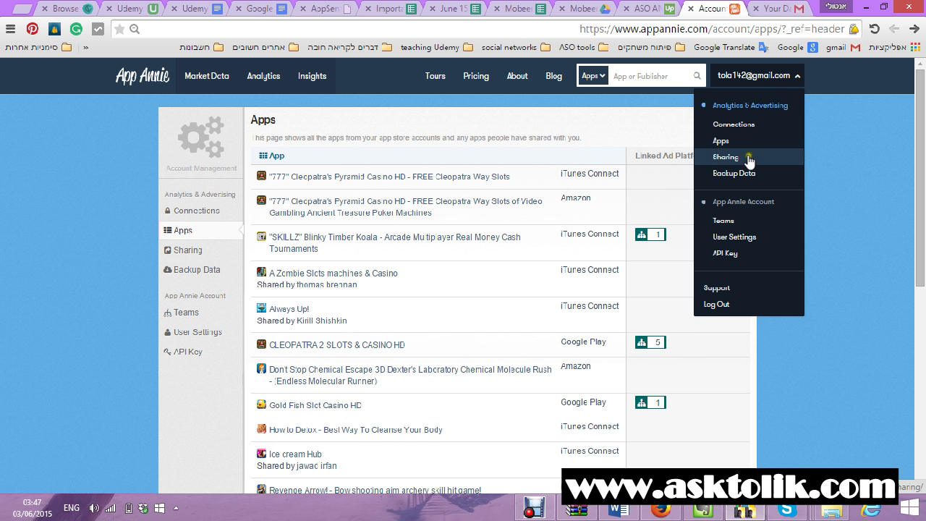
left_click(751, 127)
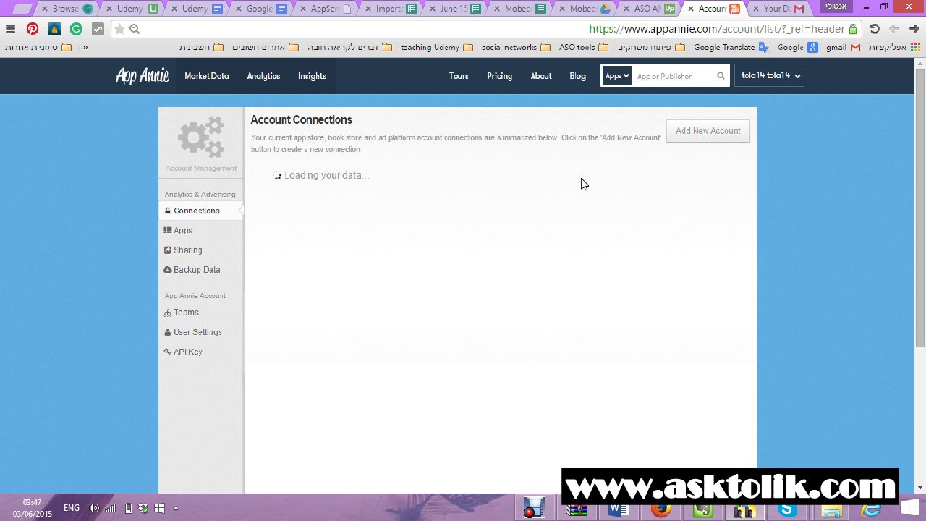
scroll(499, 188, "down", 1)
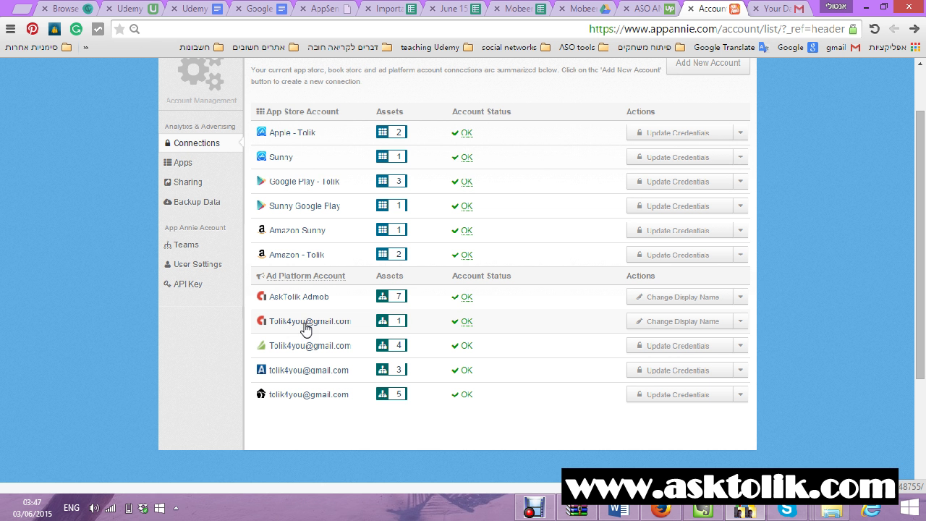
left_click(281, 340)
Step: Start adding a new account connection to show the platform choices
scroll(613, 272, "up", 2)
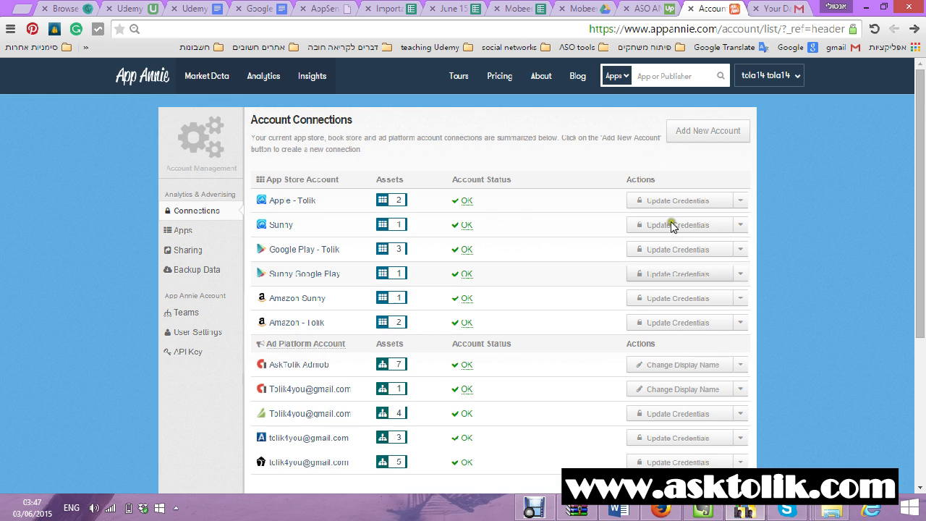
left_click(698, 139)
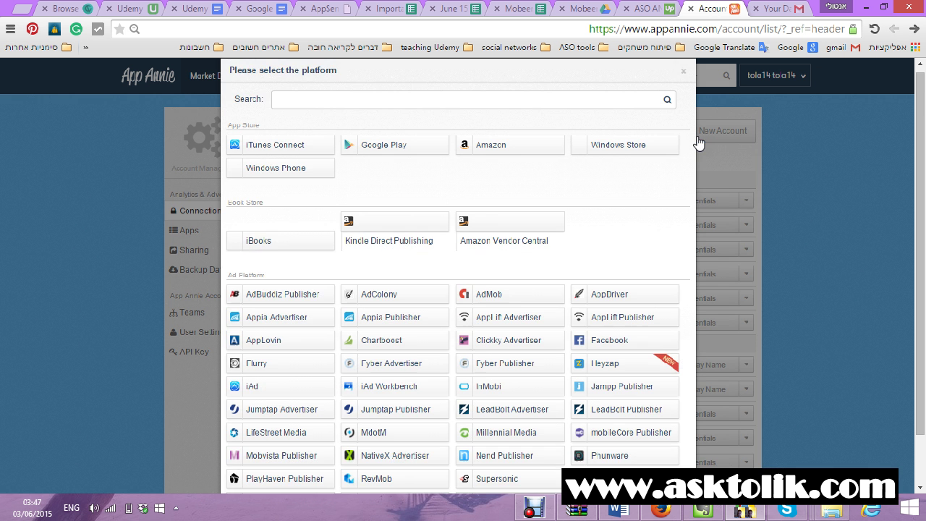
scroll(442, 293, "down", 1)
Step: Pick Chartboost, cancel to check the AskTolik AdMob name, then reopen the Chartboost form
left_click(391, 286)
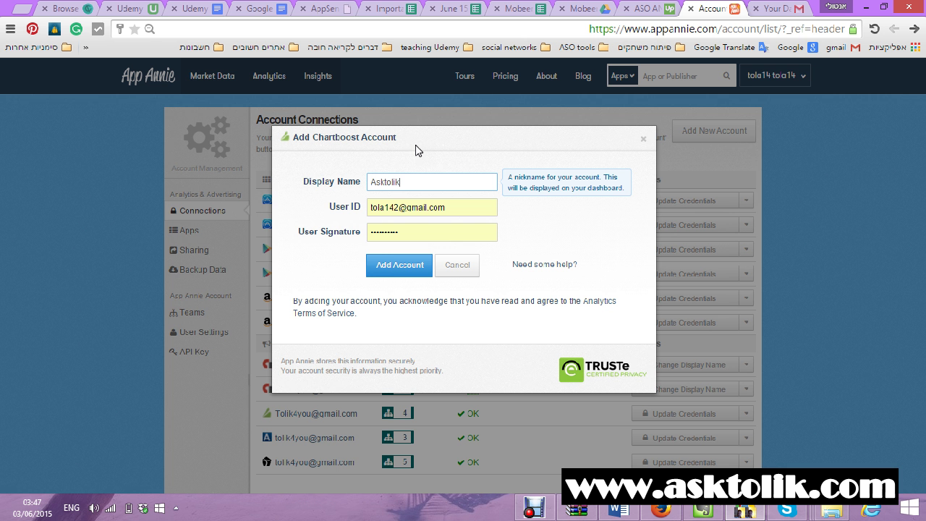
left_click(463, 264)
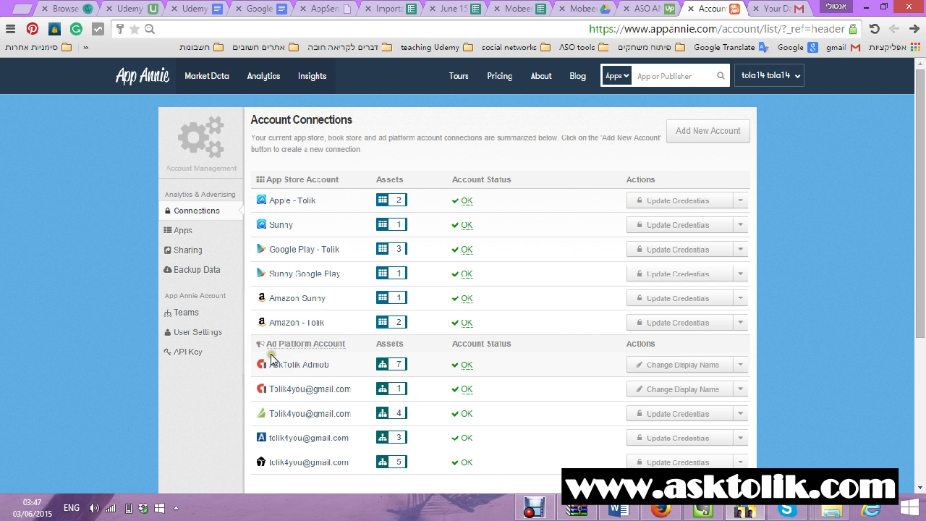
left_click_drag(270, 359, 300, 368)
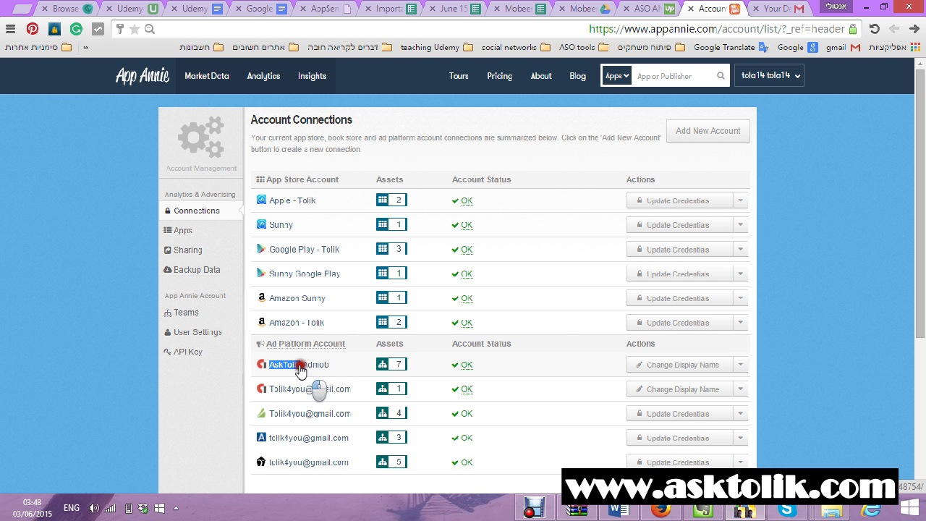
left_click(677, 133)
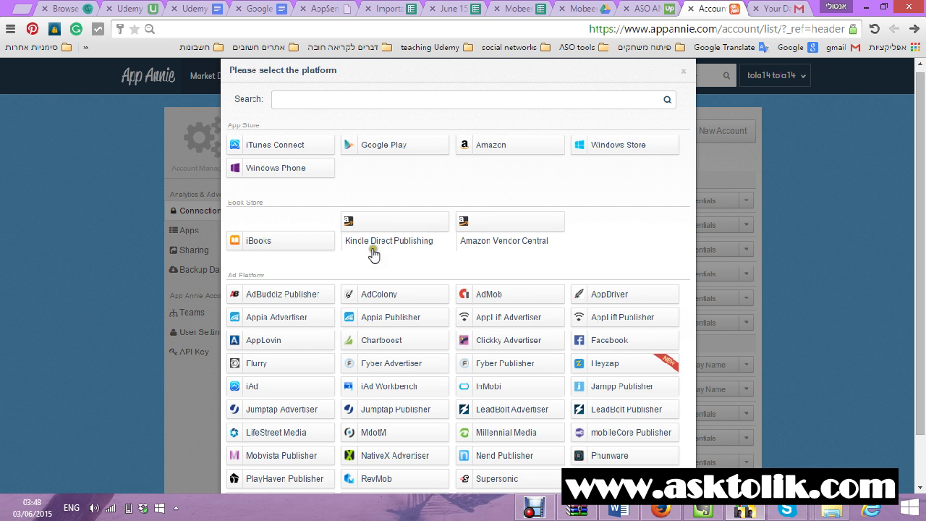
left_click(367, 340)
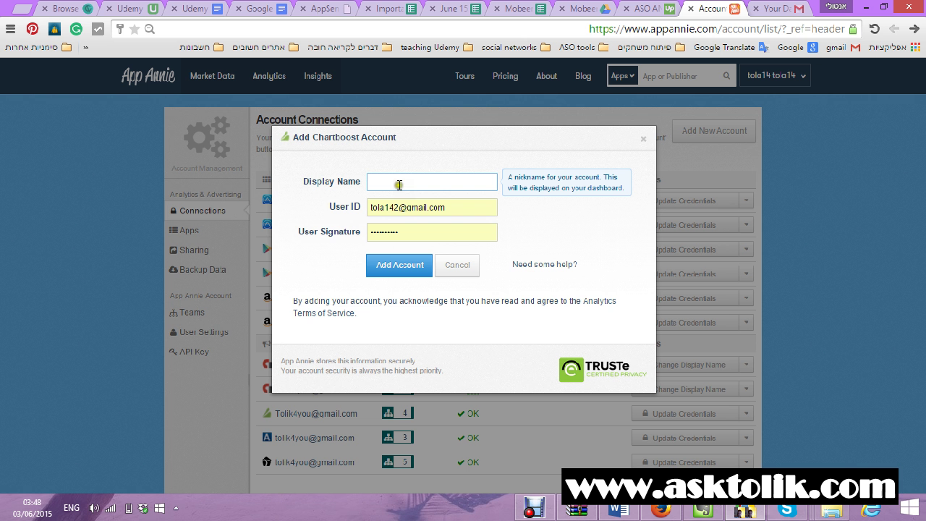
Step: Enter AskTolik as the Chartboost display name and begin editing the User ID
type("AskTolik")
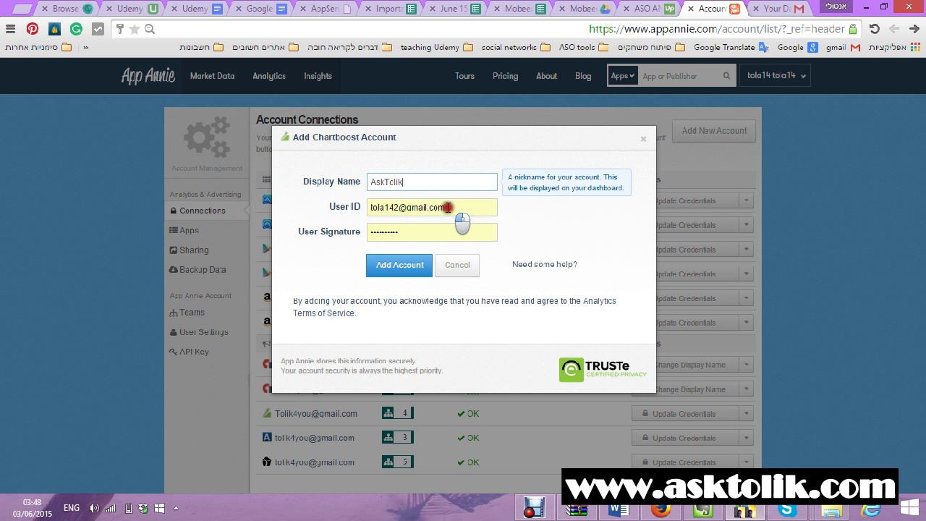
left_click(352, 209)
left_click(354, 211)
type("ask")
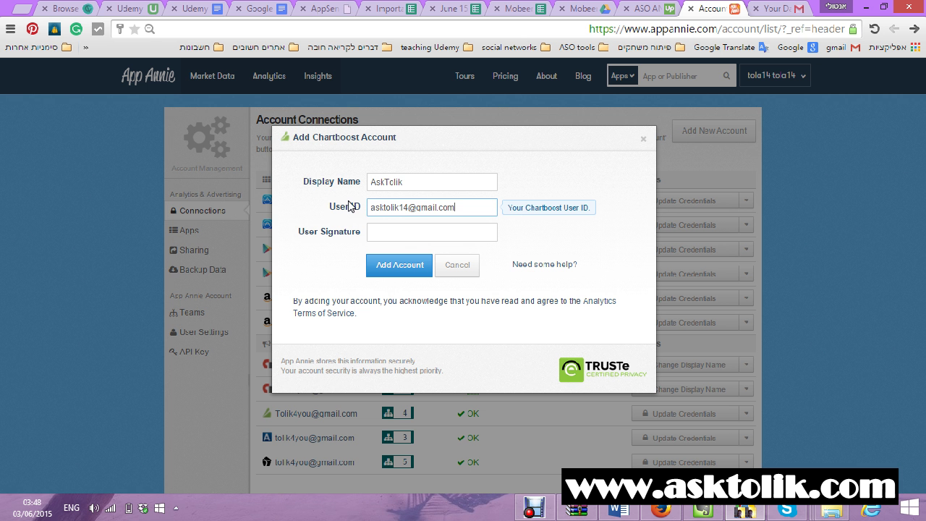
Step: Clear the User ID and User Signature fields, then open a new tab's bookmarks
left_click(426, 230)
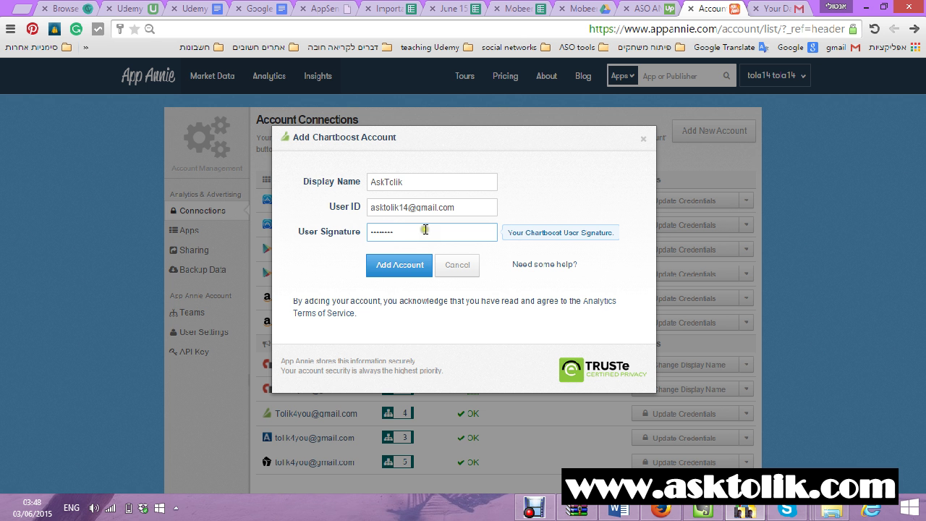
double_click(375, 233)
double_click(405, 207)
key("ctrl+a")
key("BackSpace")
left_click(330, 259)
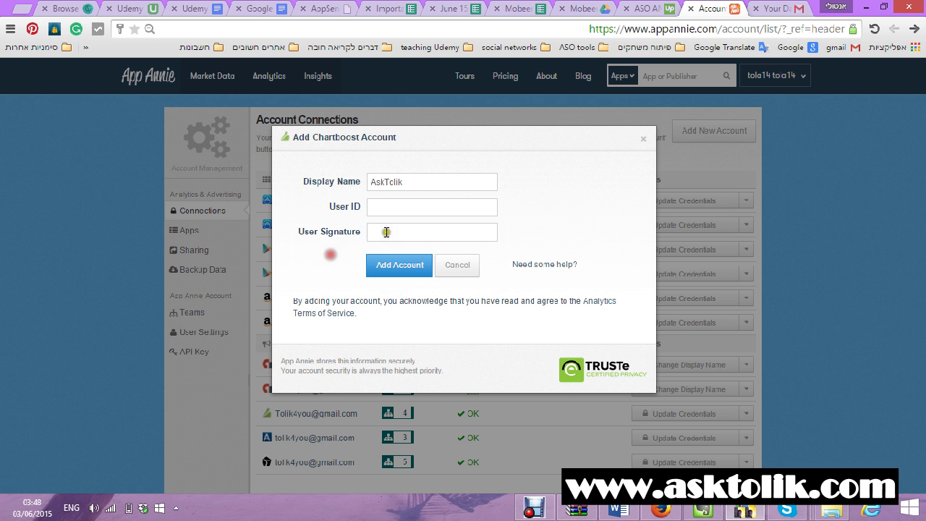
left_click(27, 10)
left_click(37, 48)
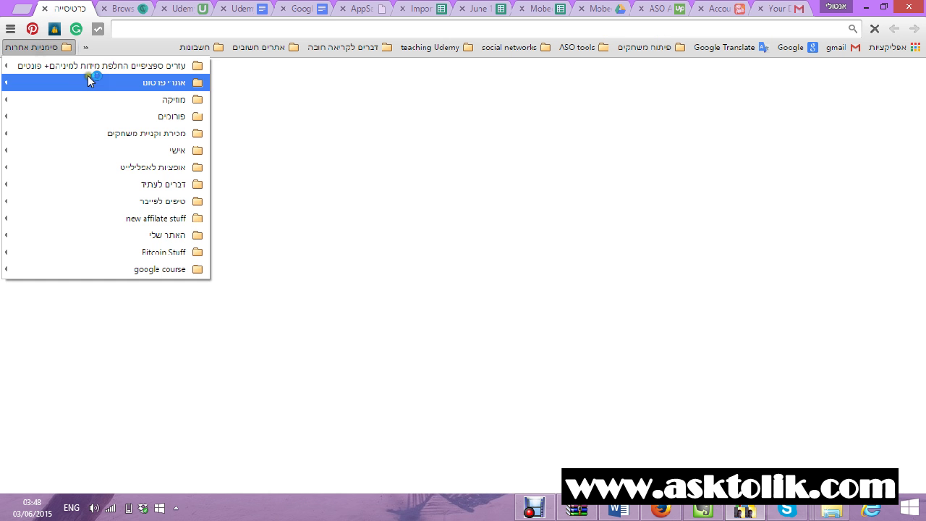
Step: Open the Chartboost site from bookmarks and log in
mouse_move(94, 81)
left_click(315, 110)
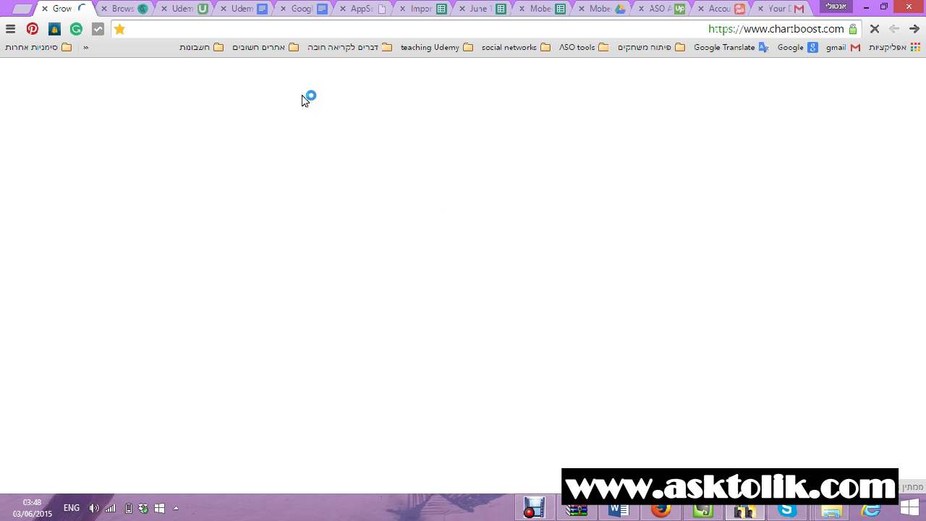
left_click(300, 102)
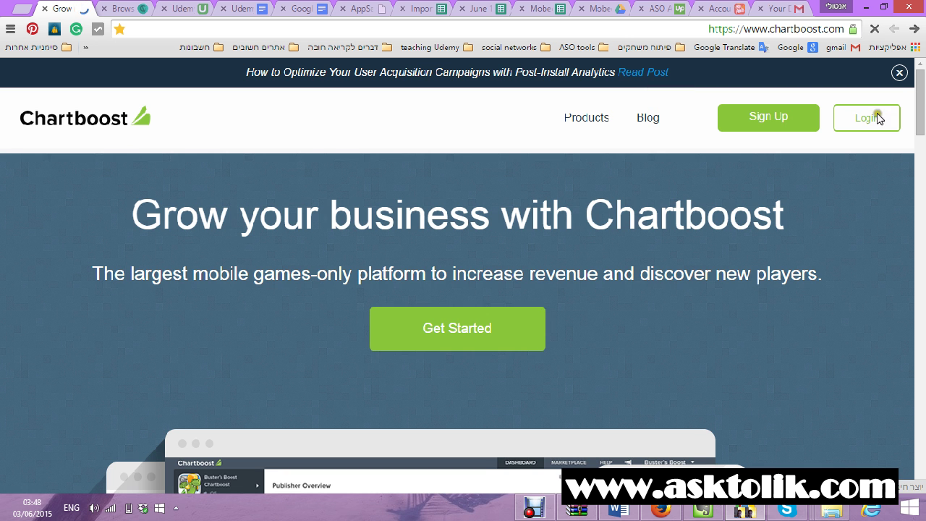
left_click(871, 121)
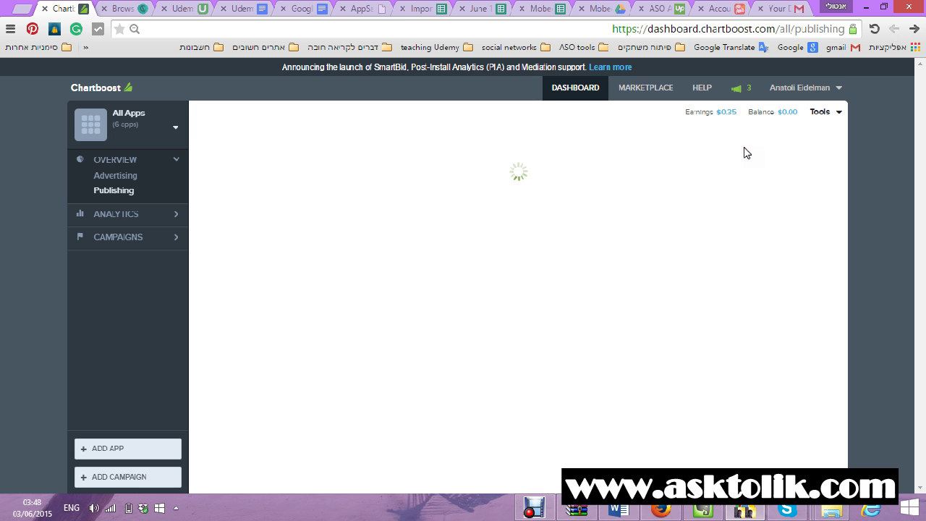
Step: Open Tools > API Explorer, copy the User ID, and return to App Annie
left_click(803, 89)
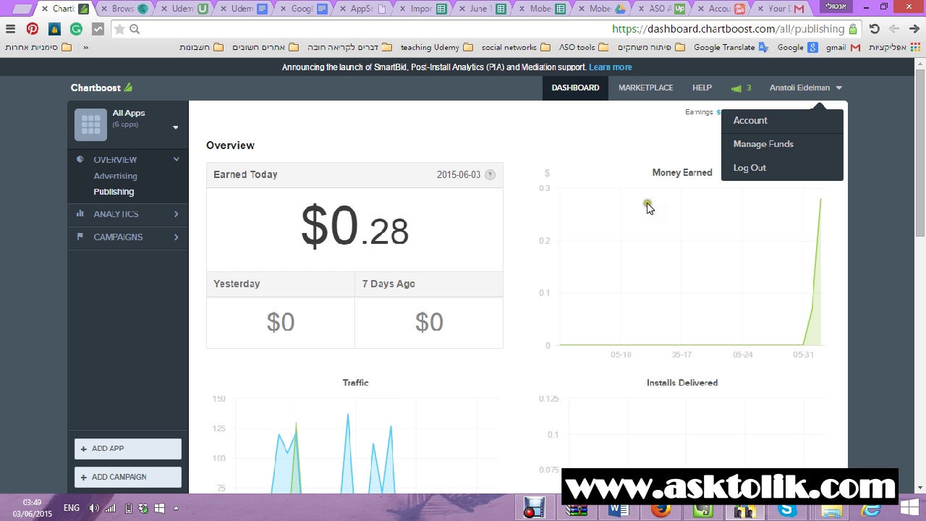
left_click(646, 136)
left_click(822, 115)
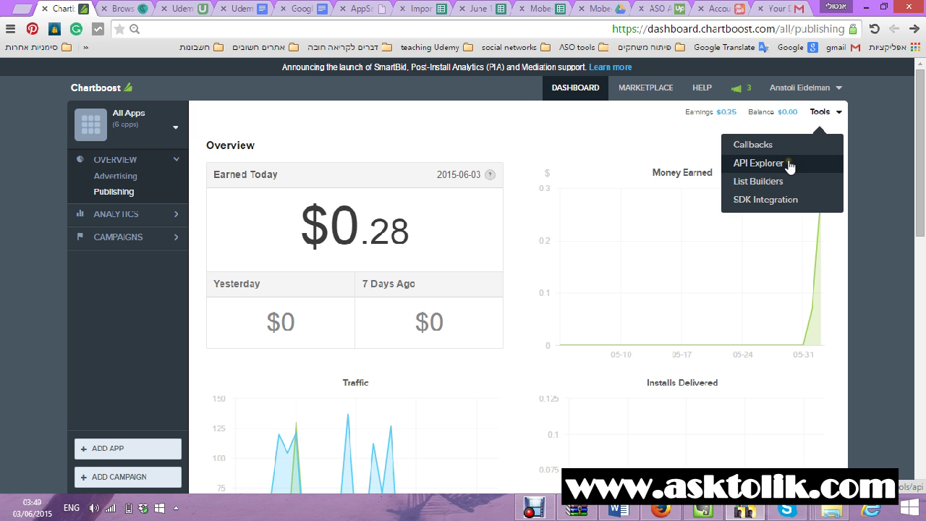
left_click(790, 165)
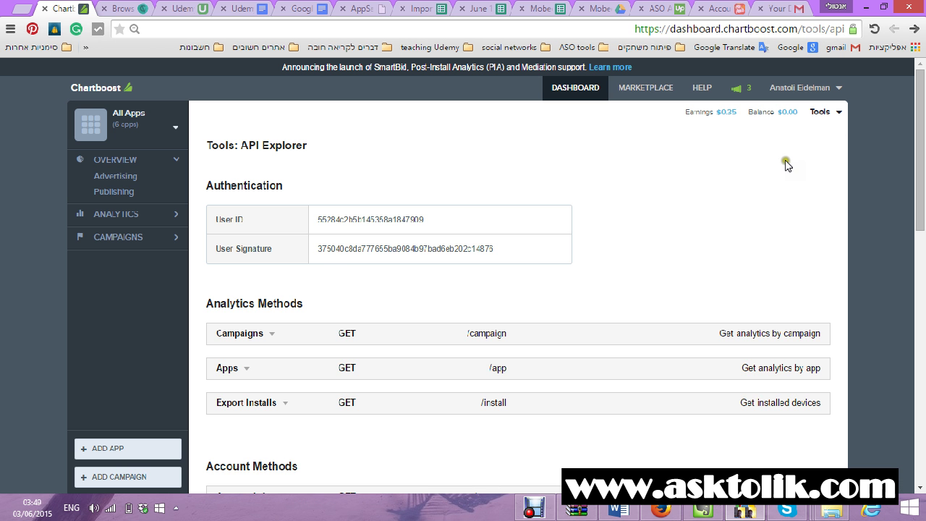
double_click(340, 217)
key("ctrl+c")
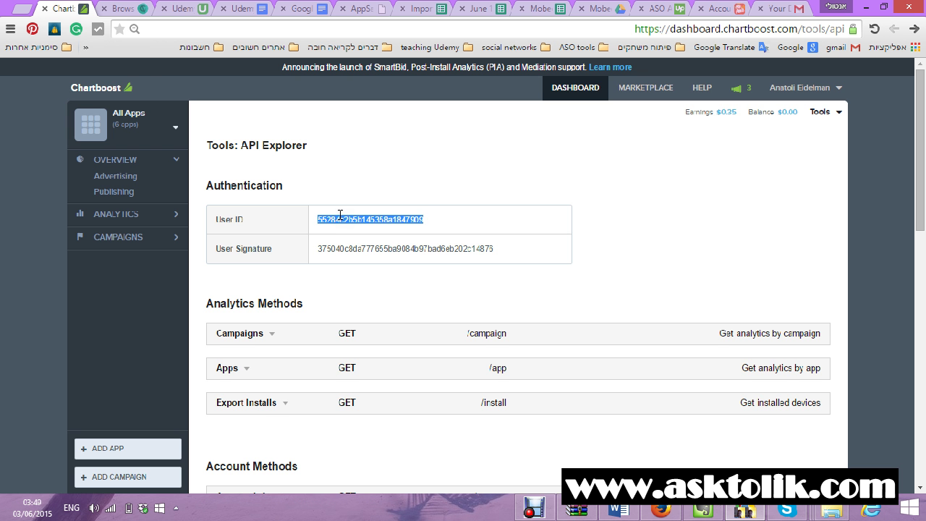
left_click(718, 9)
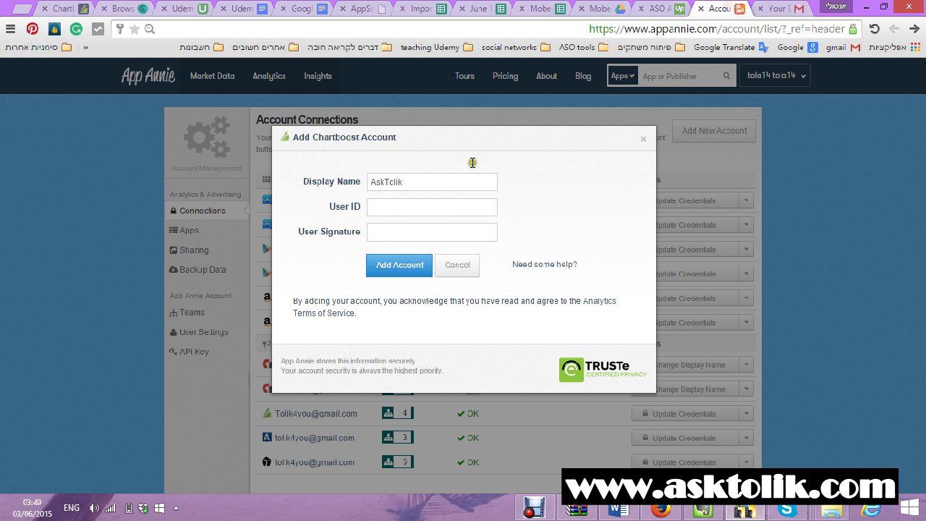
Step: Paste the copied Chartboost User ID into the User ID field
left_click(448, 206)
key("ctrl+v")
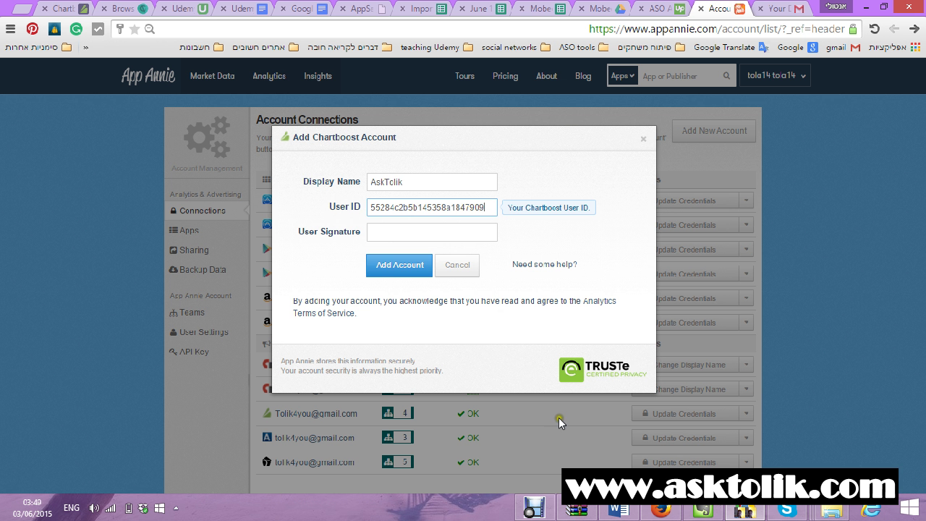
left_click(745, 510)
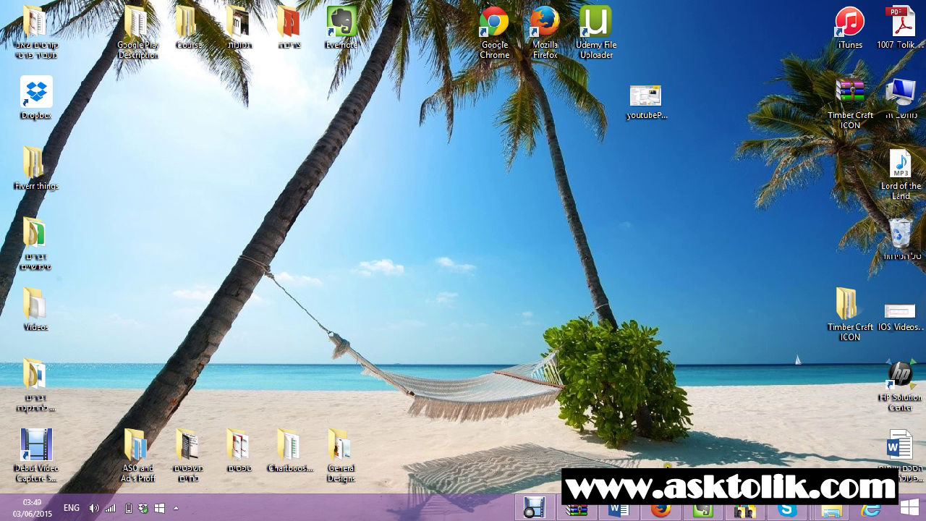
left_click(745, 510)
Step: Copy the User Signature from the API Explorer, paste it in, and submit with Add Account
left_click(64, 9)
double_click(400, 250)
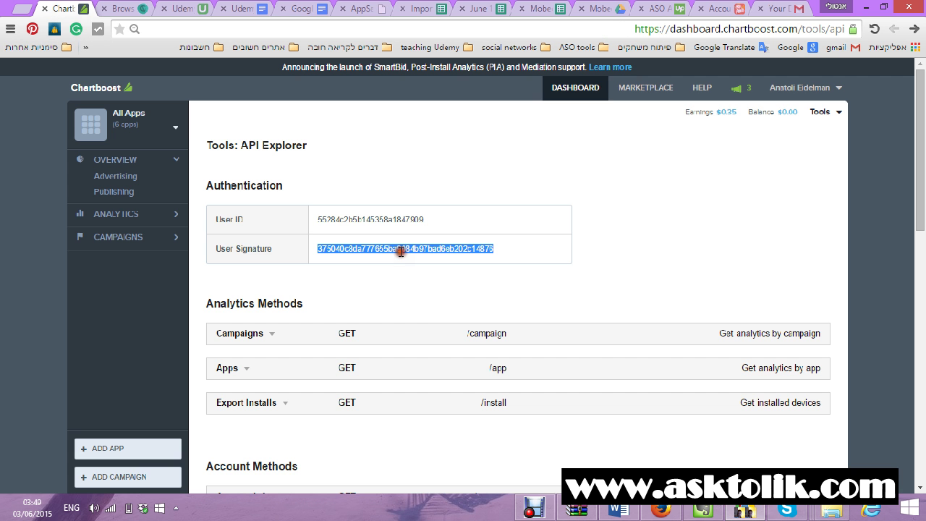
left_click(720, 9)
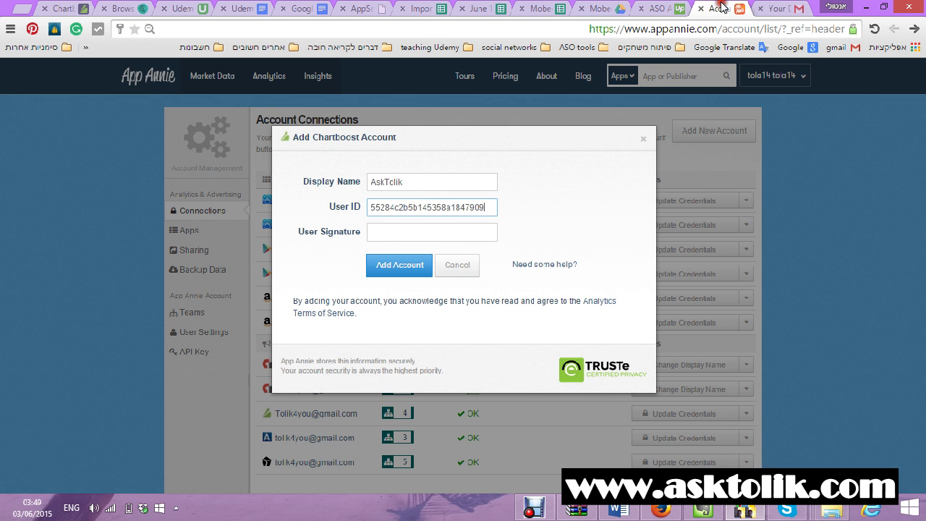
left_click(461, 232)
key("ctrl+v")
left_click(413, 265)
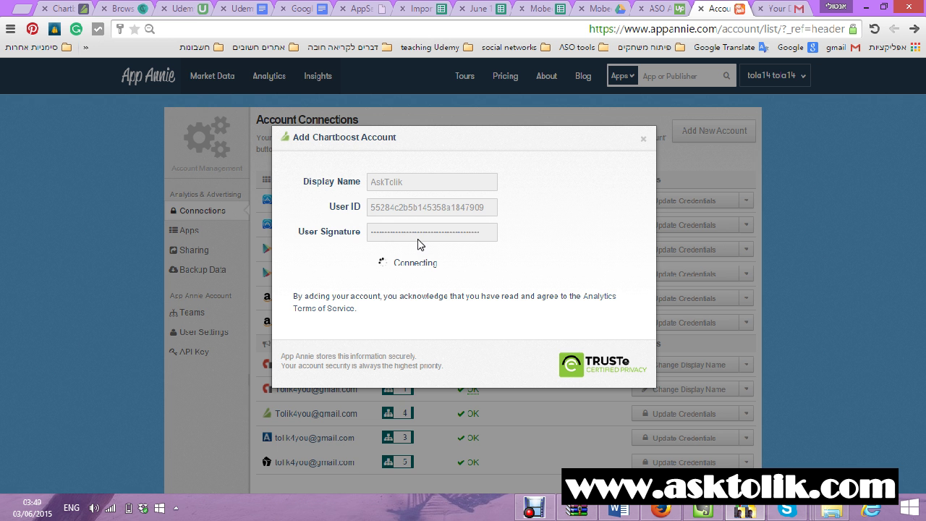
left_click(116, 10)
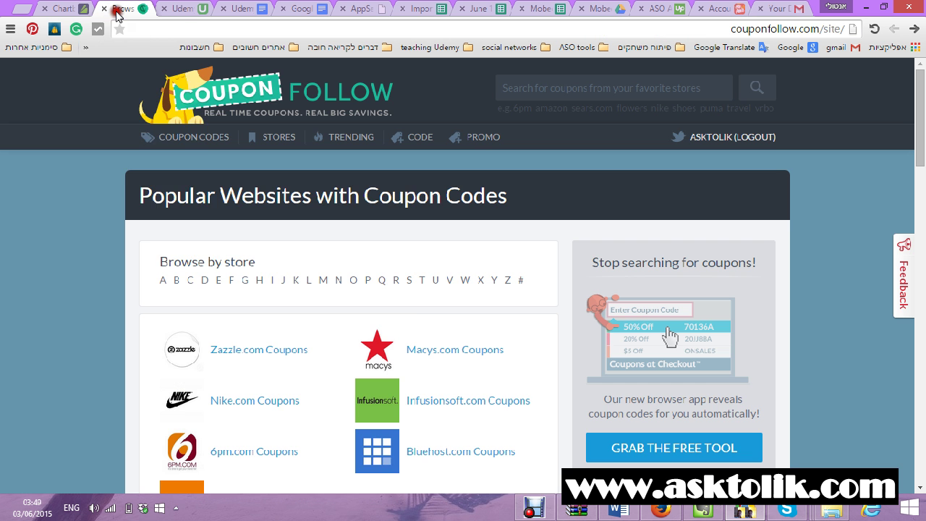
Step: Open the Playhaven site from the Other Bookmarks folder
left_click(36, 47)
mouse_move(166, 81)
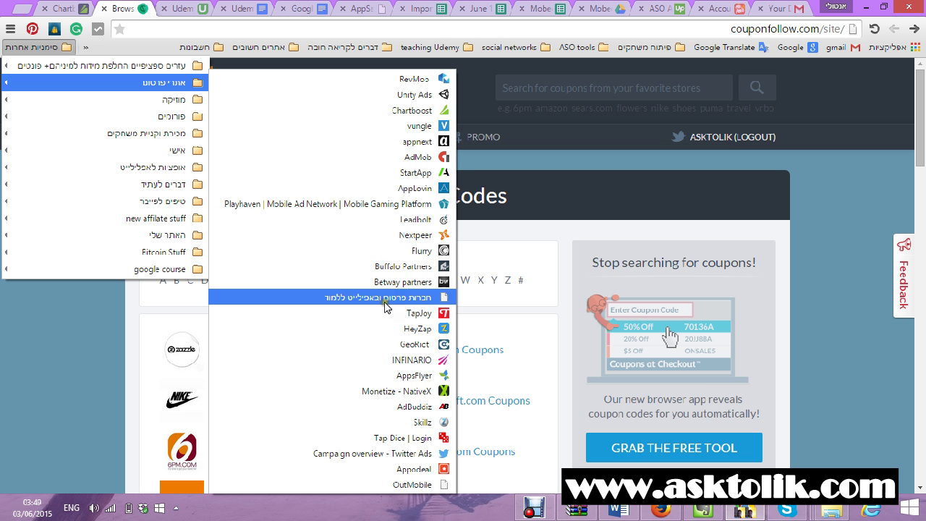
left_click(406, 205)
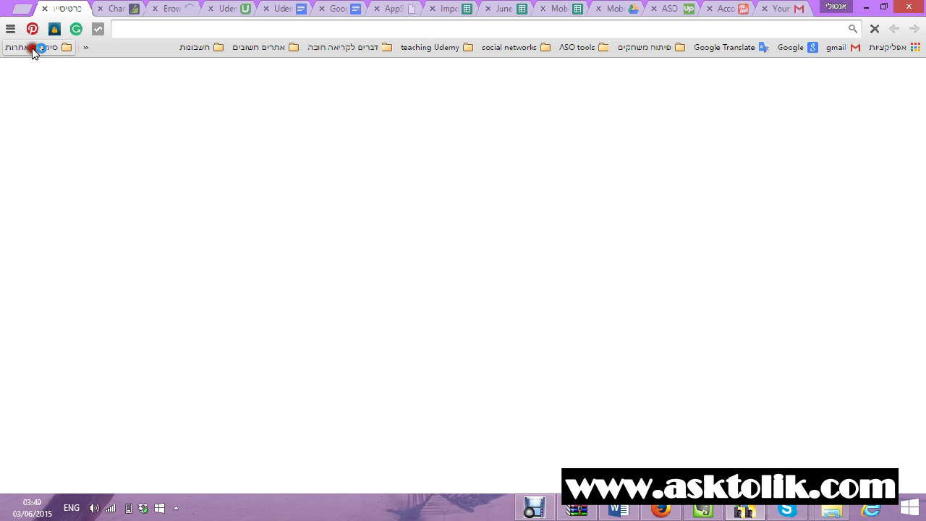
Step: Open the AppLovin login page from bookmarks, check Gmail, and return to Account Connections
left_click(32, 48)
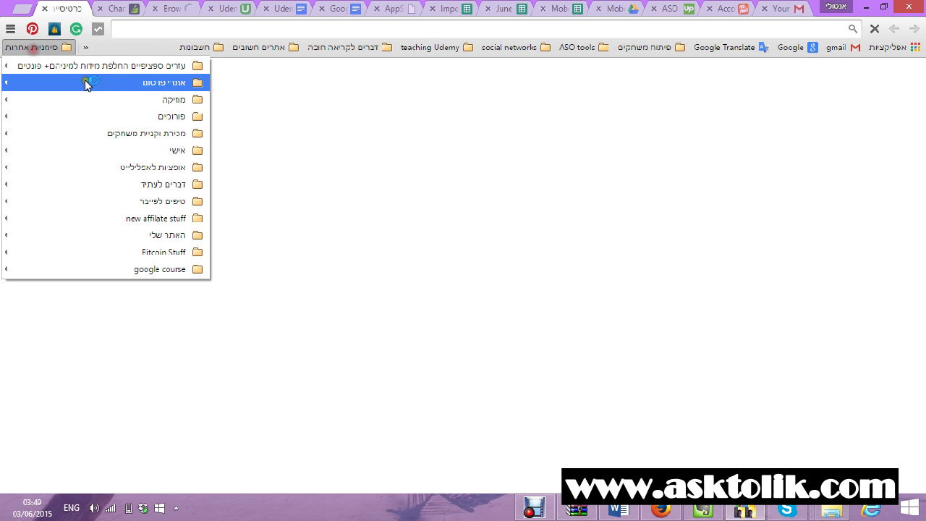
mouse_move(85, 82)
left_click(309, 184)
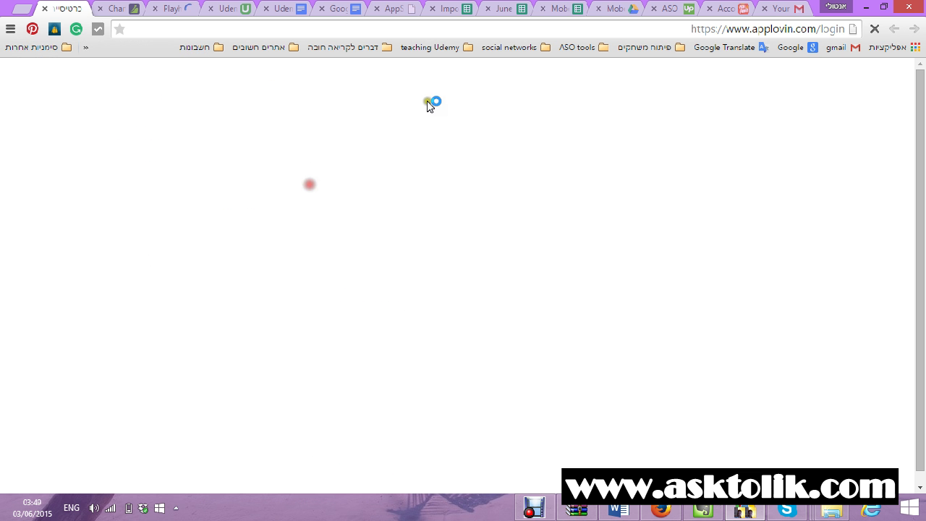
left_click(785, 8)
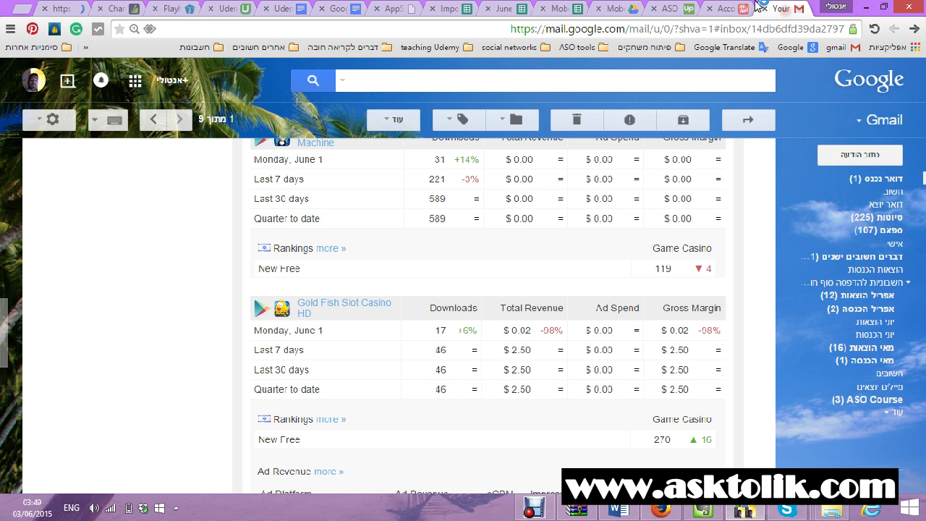
left_click(731, 9)
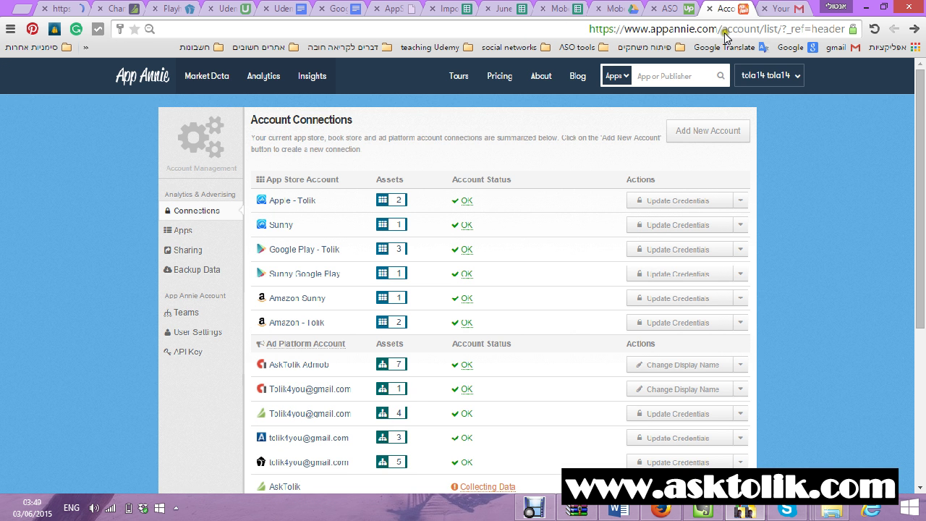
Step: Choose Change Display Name from AskTolik's Update Credentials dropdown
scroll(312, 444, "down", 1)
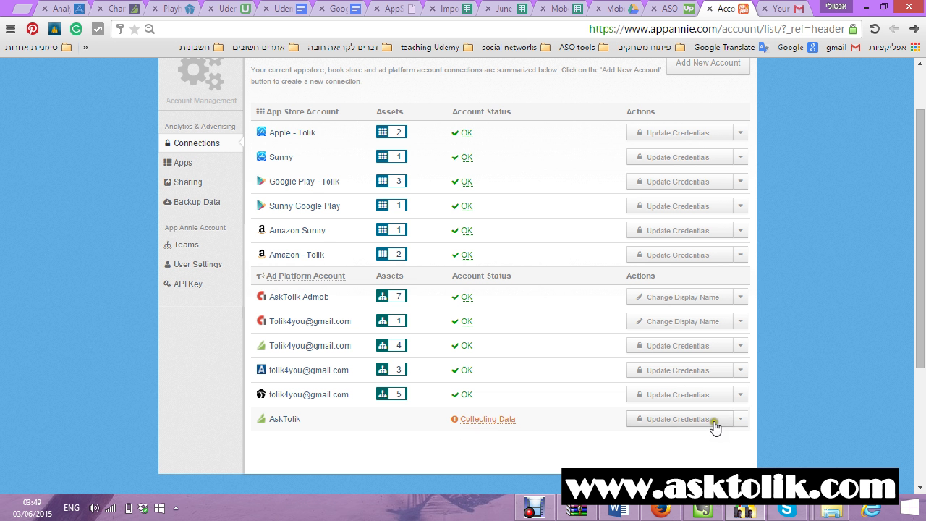
left_click(741, 419)
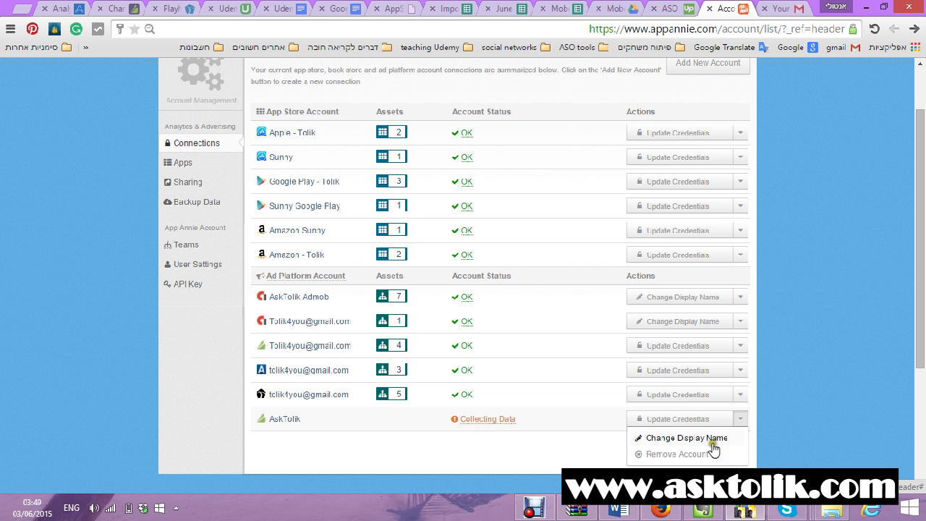
left_click(713, 438)
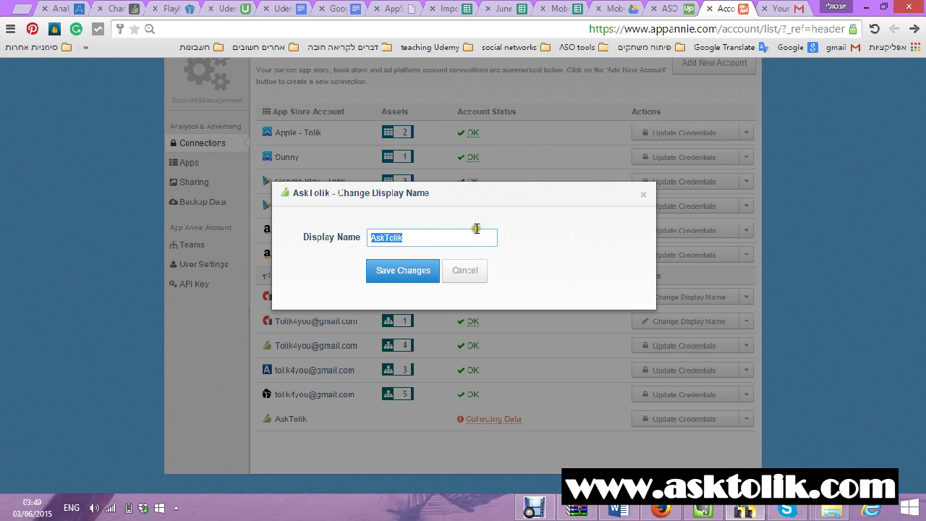